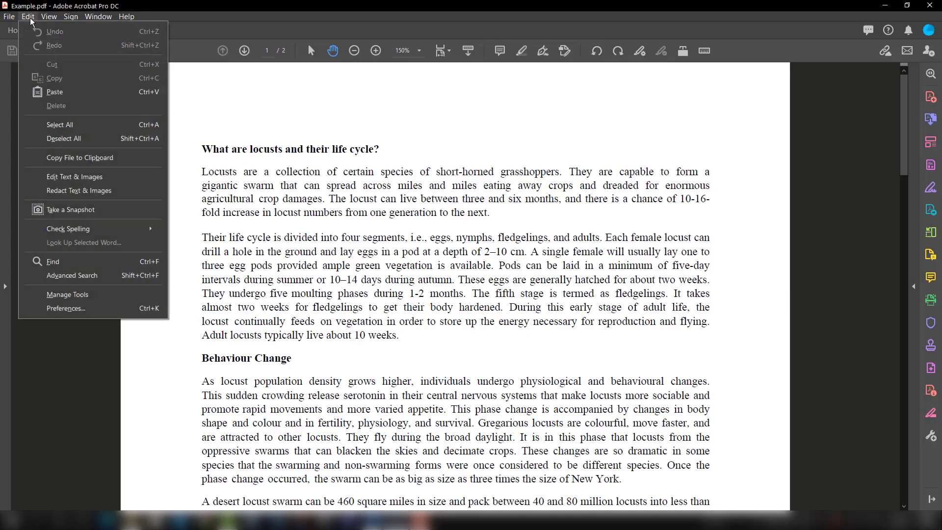
Open the Edit PDF tools for Example.pdf from the Tools collection
left_click(74, 177)
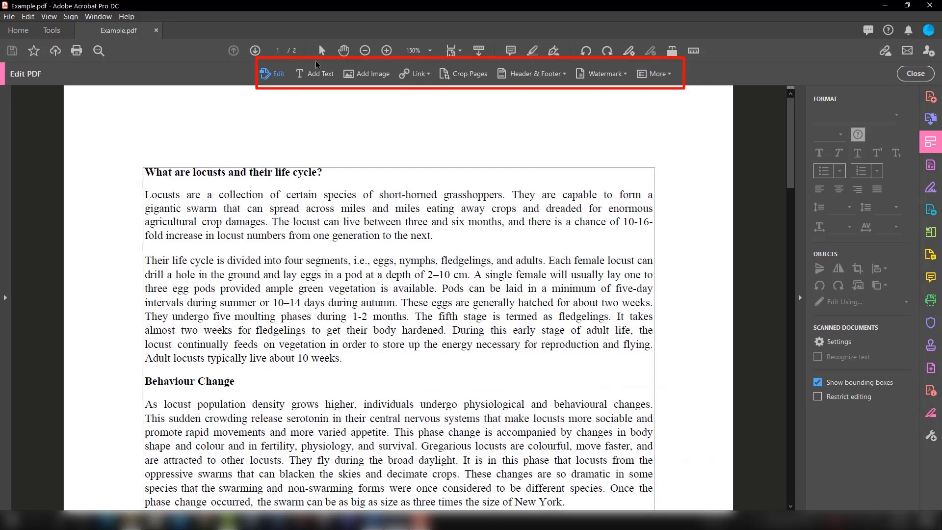
left_click(916, 73)
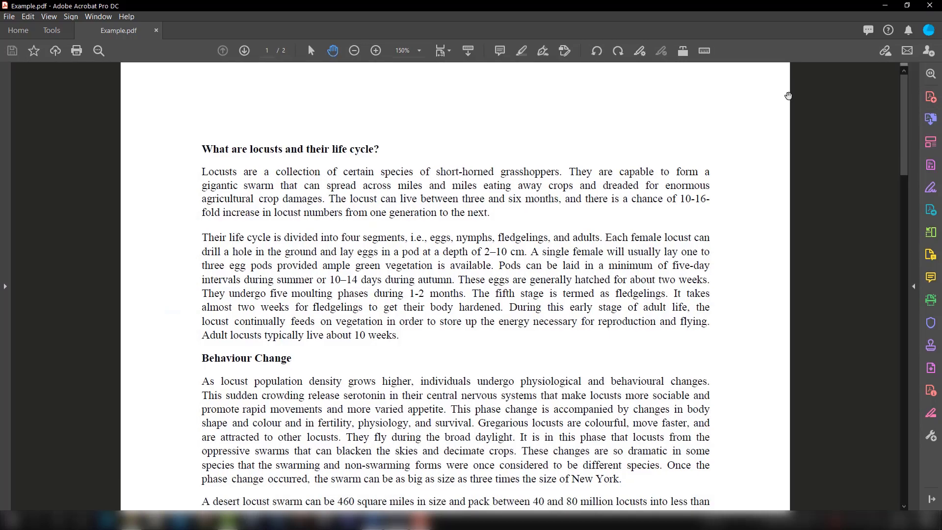
left_click(52, 31)
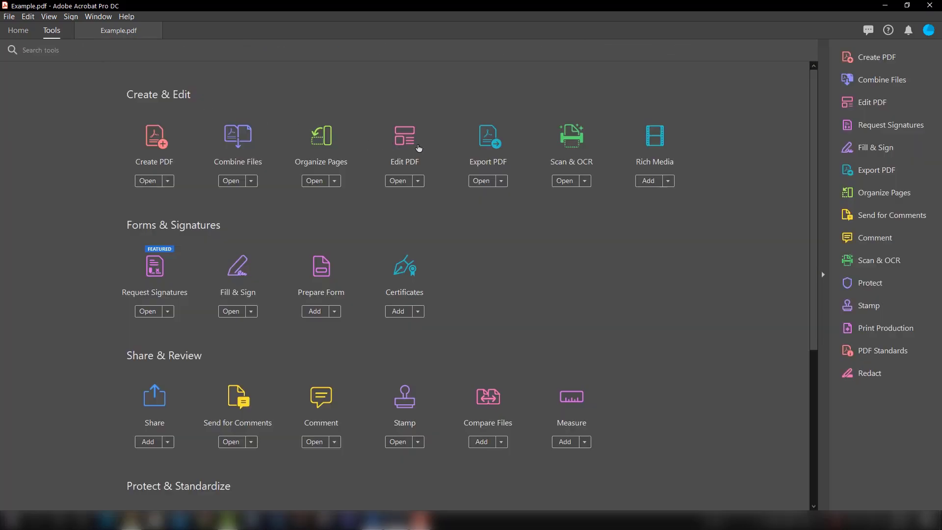
left_click(405, 138)
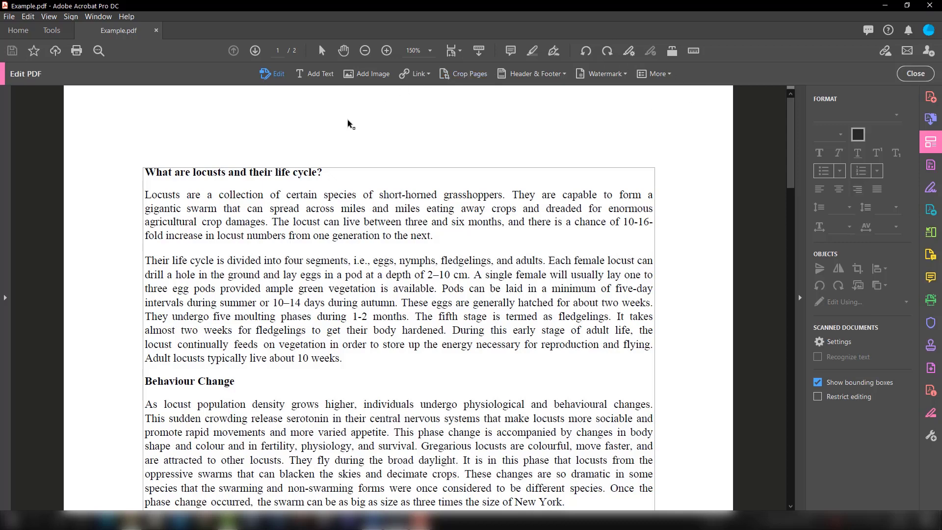
Add a text box and scroll down to page 2's two-locust image
left_click(296, 105)
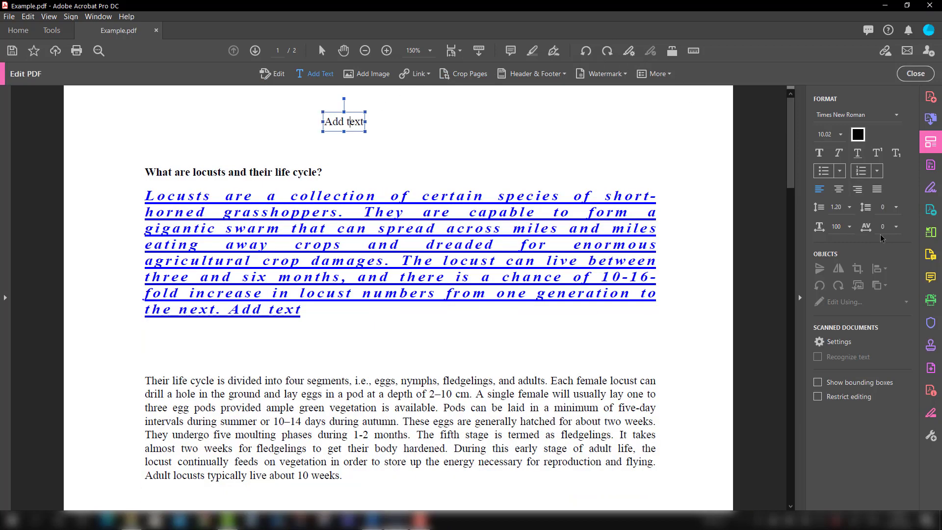
scroll(659, 328, "down", 12)
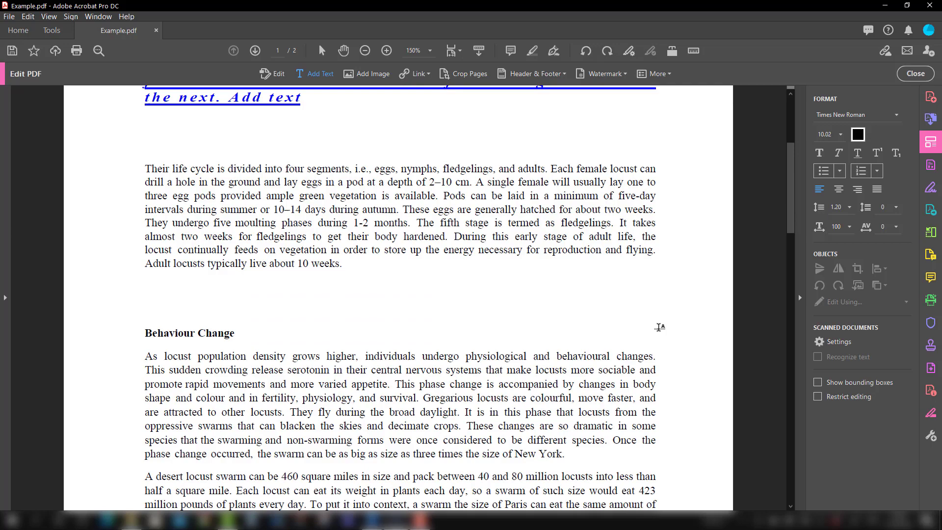
scroll(660, 326, "down", 15)
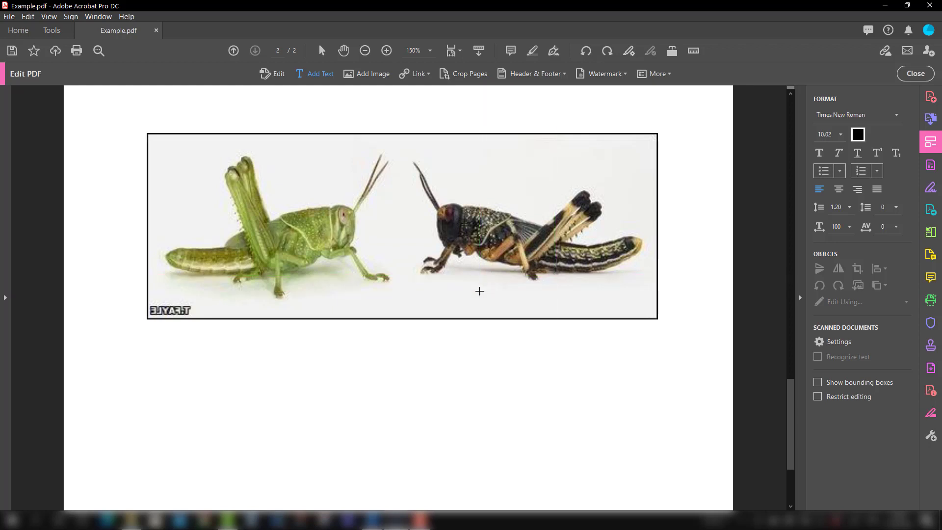
Switch to the Edit tool and select the two-locust image on page 2
left_click(267, 73)
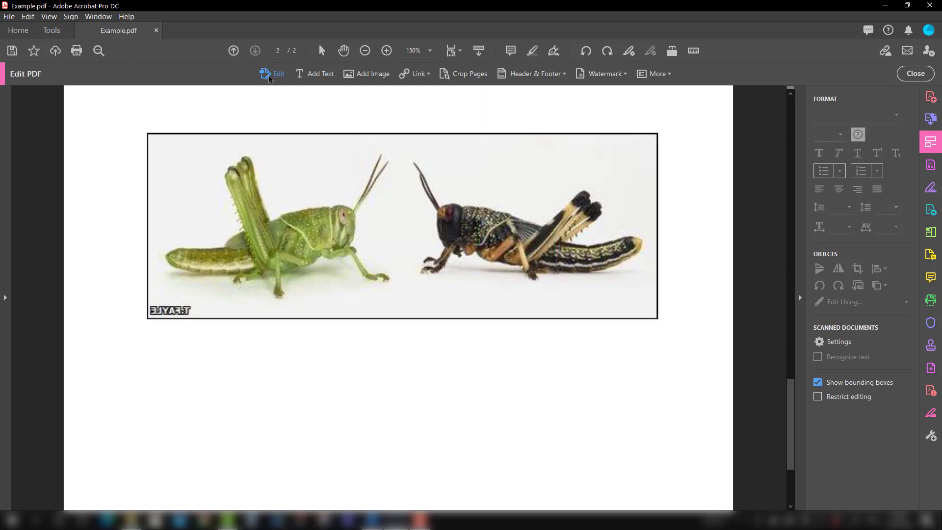
left_click(393, 204)
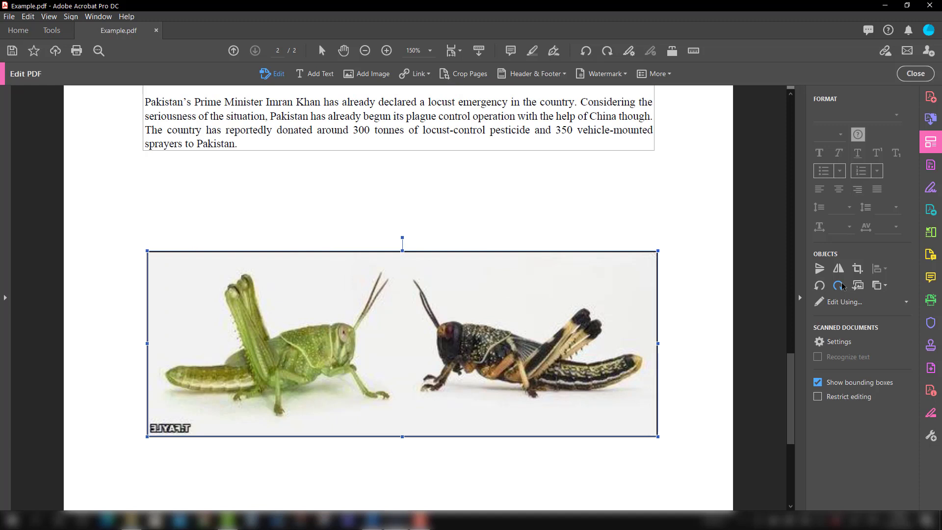
Flip the locust image vertically twice, then horizontally five times so it ends mirrored
left_click(820, 269)
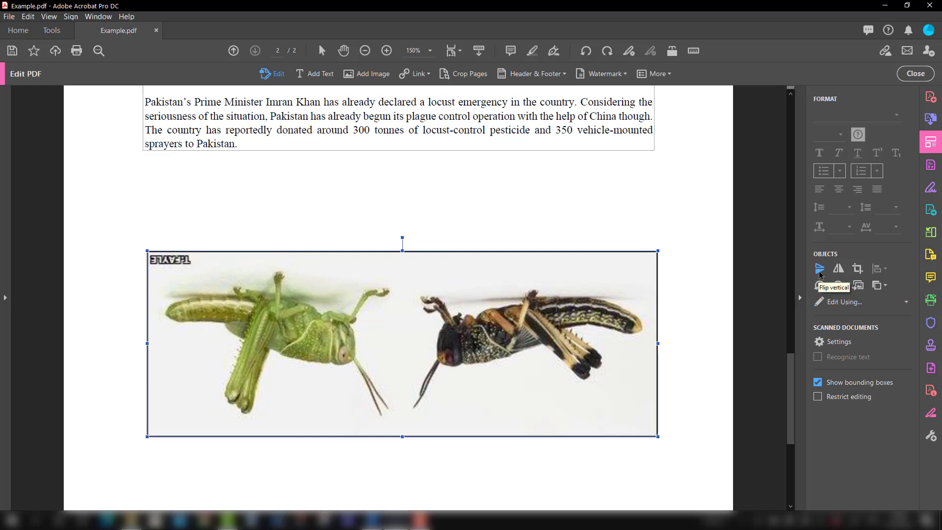
left_click(820, 270)
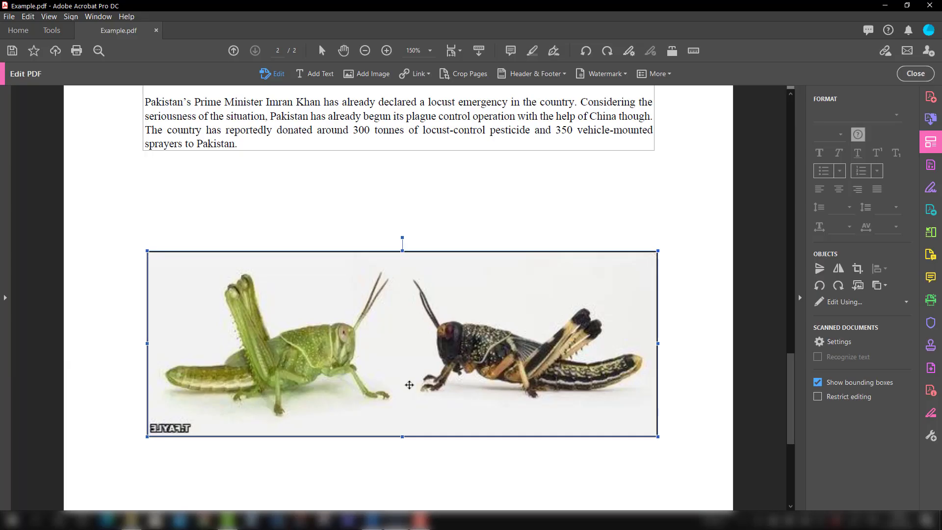
left_click(838, 271)
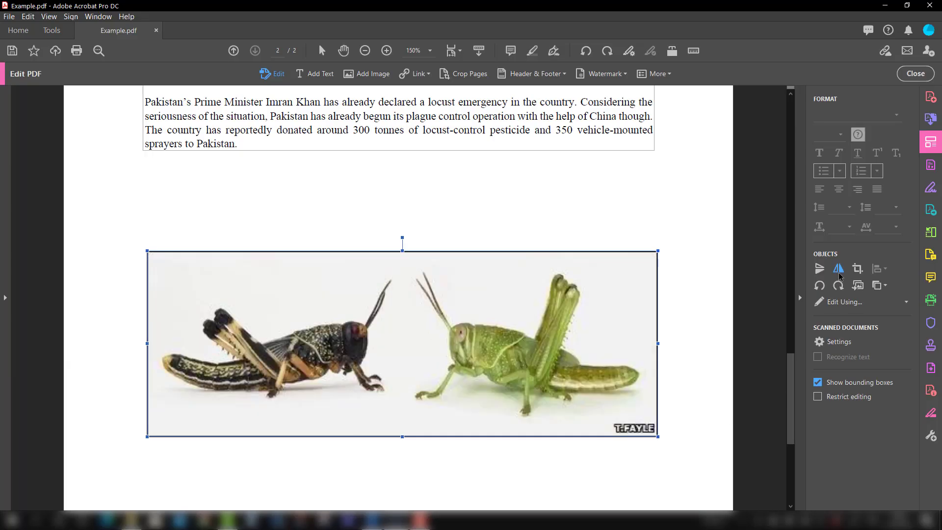
left_click(839, 274)
left_click(839, 273)
left_click(839, 274)
left_click(839, 274)
Crop the locust image by trimming its right, bottom-left and top edges
left_click(857, 270)
left_click_drag(657, 251, 644, 252)
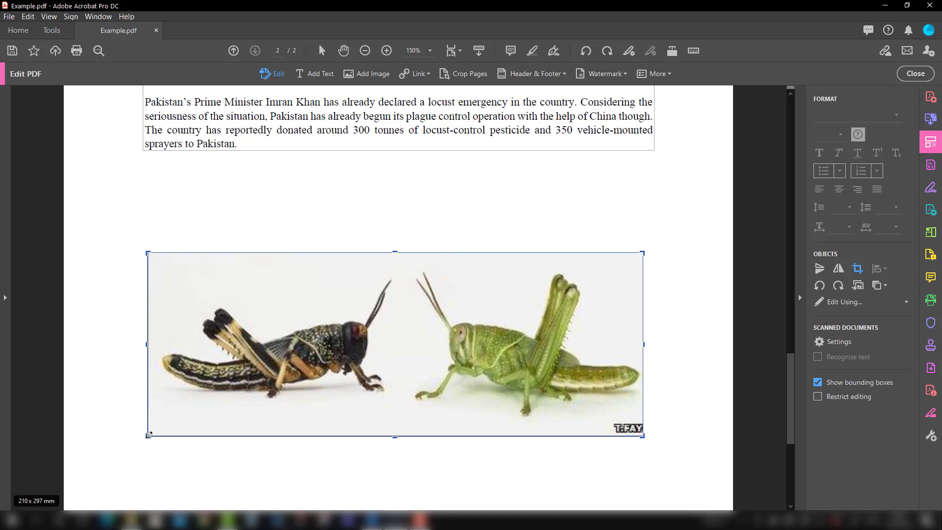
left_click_drag(147, 435, 155, 417)
left_click_drag(154, 253, 154, 263)
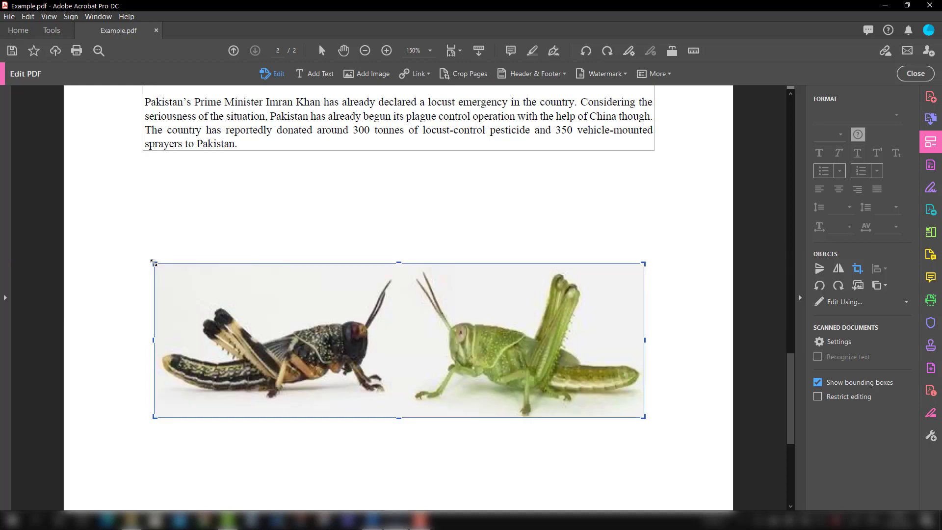
left_click(687, 349)
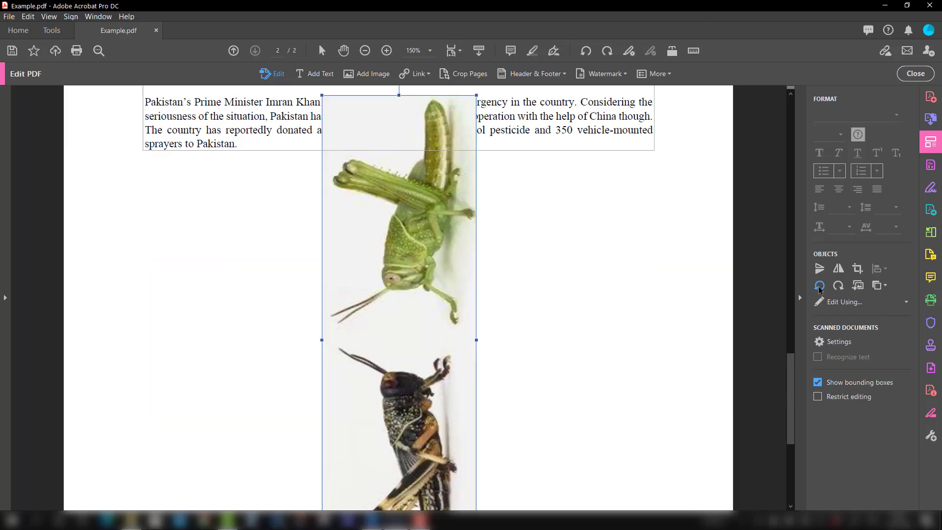
Rotate the image three quarter-turns left, then four right, ending upright
left_click(819, 286)
left_click(819, 286)
left_click(819, 286)
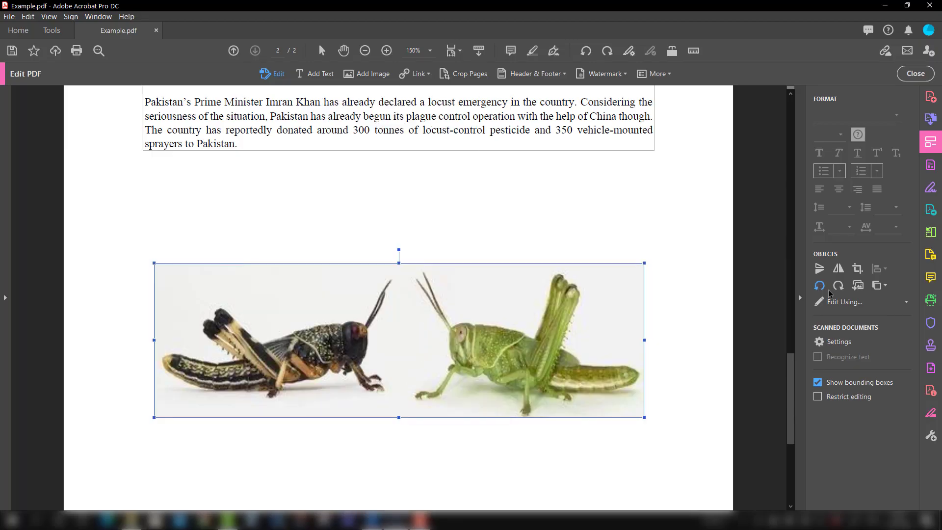
left_click(839, 285)
left_click(838, 285)
left_click(838, 285)
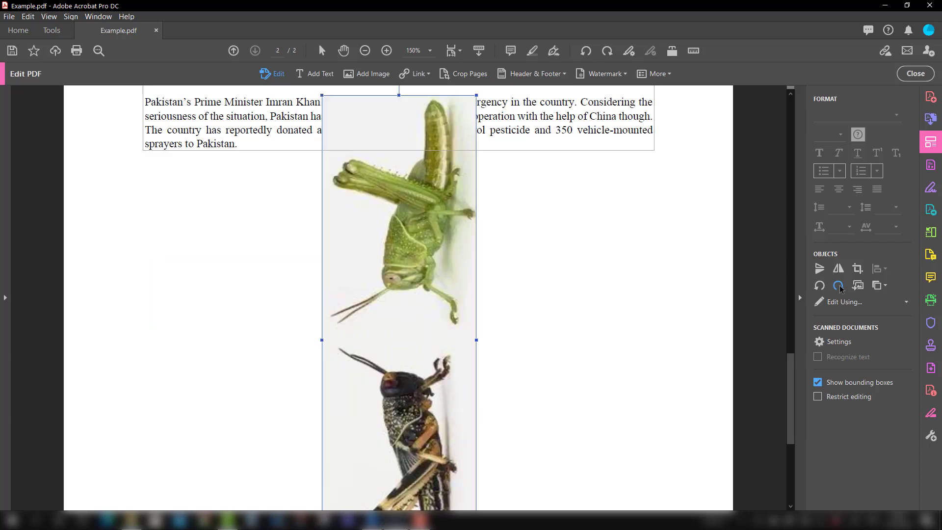
left_click(839, 285)
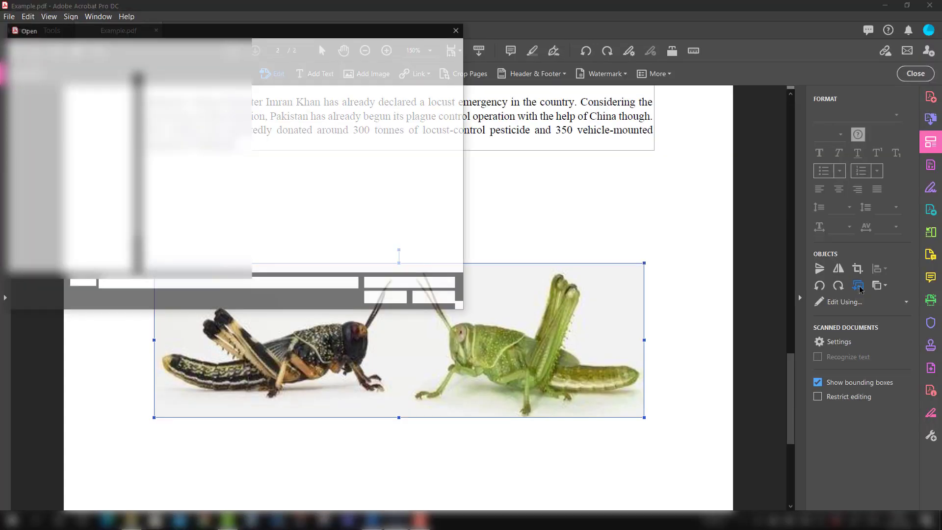
Replace the image with the locust photo, move it under the paragraph, and edit it in Paint
double_click(287, 130)
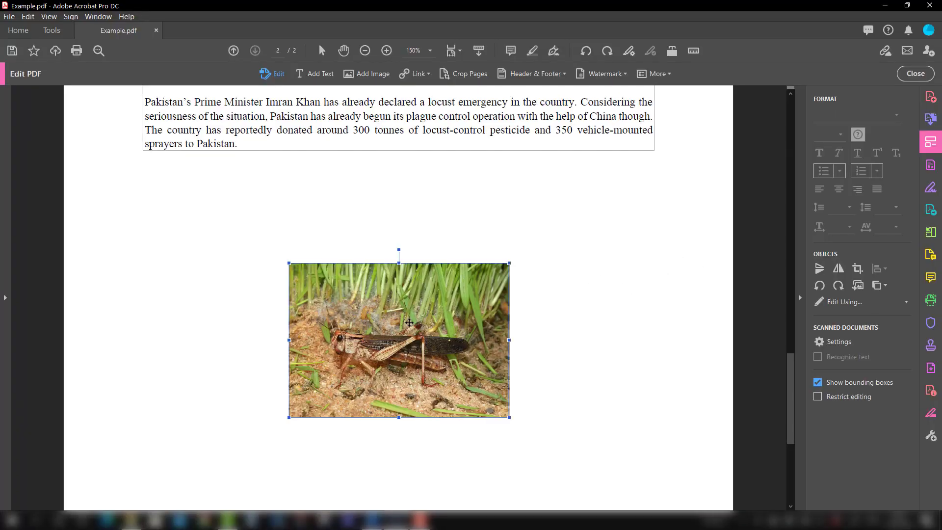
scroll(409, 322, "up", 1)
scroll(409, 324, "down", 1)
left_click_drag(396, 341, 388, 240)
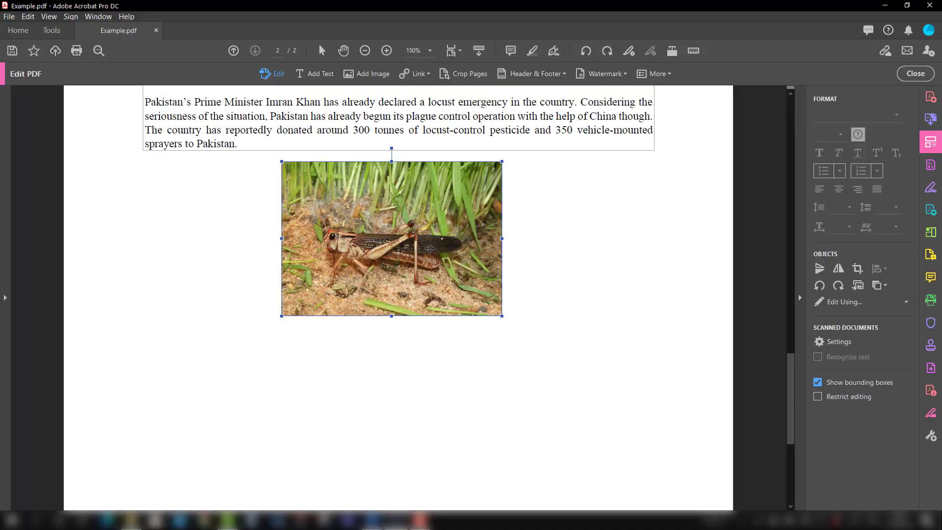
left_click(840, 304)
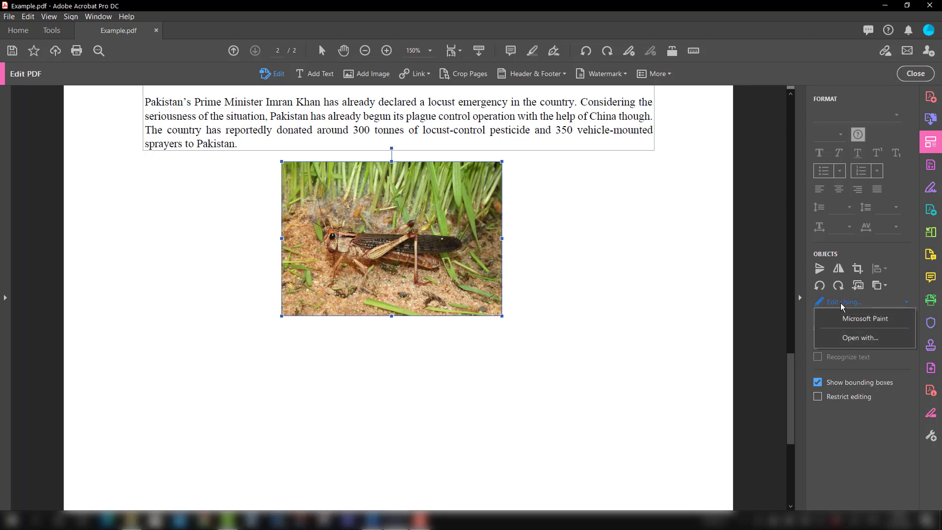
left_click(844, 318)
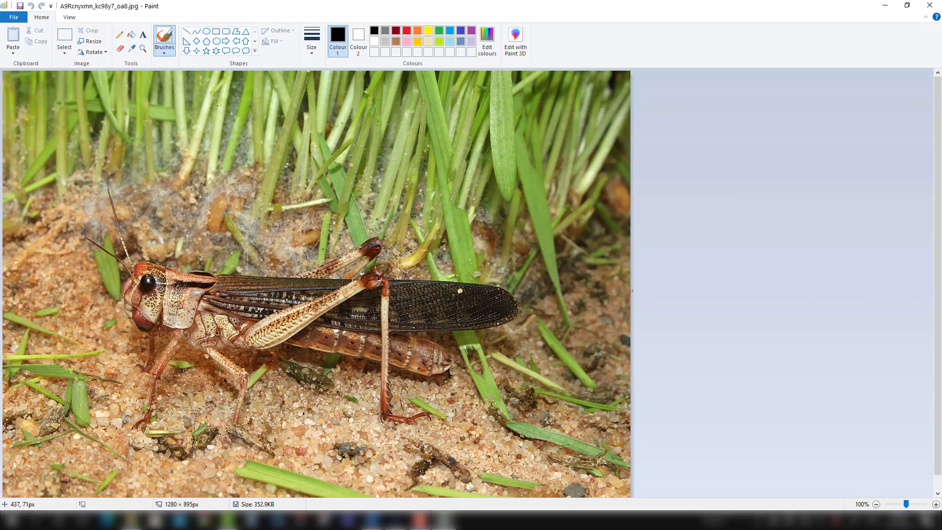
Type the word Locust as a text label above the locust in Paint
left_click(142, 34)
left_click(198, 142)
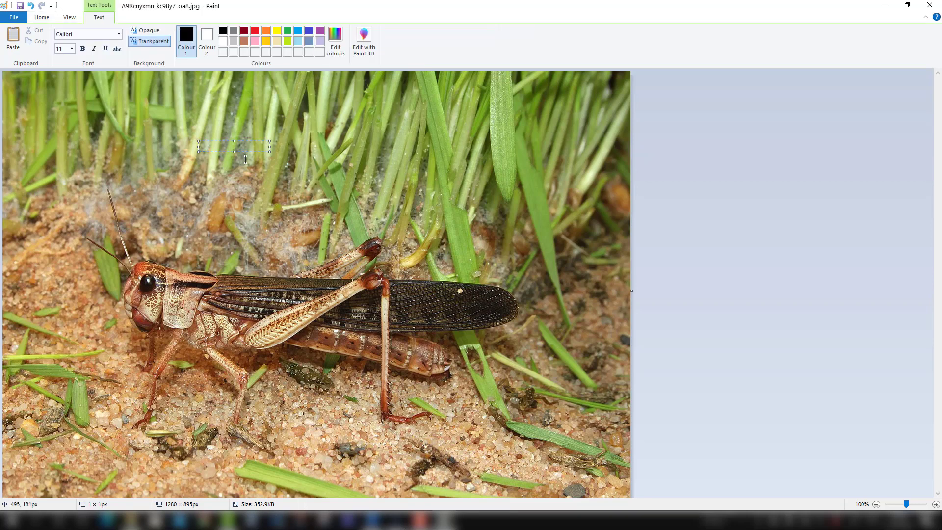
type("Locusr")
key("BackSpace")
key("BackSpace")
key("BackSpace")
key("BackSpace")
key("BackSpace")
key("BackSpace")
type("Locusr")
Set the Locust label to size 26, enlarge its box, then save and close Paint
left_click_drag(222, 149, 197, 147)
left_click(72, 48)
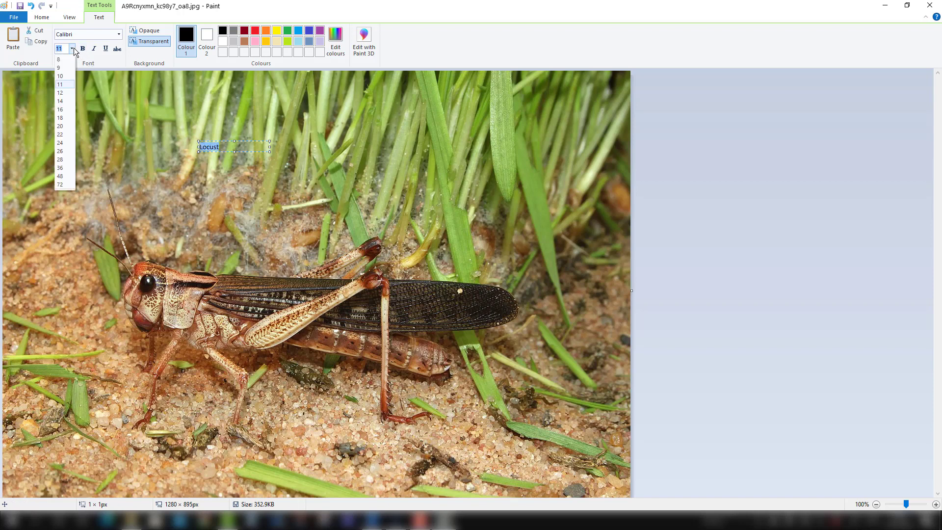
left_click(60, 151)
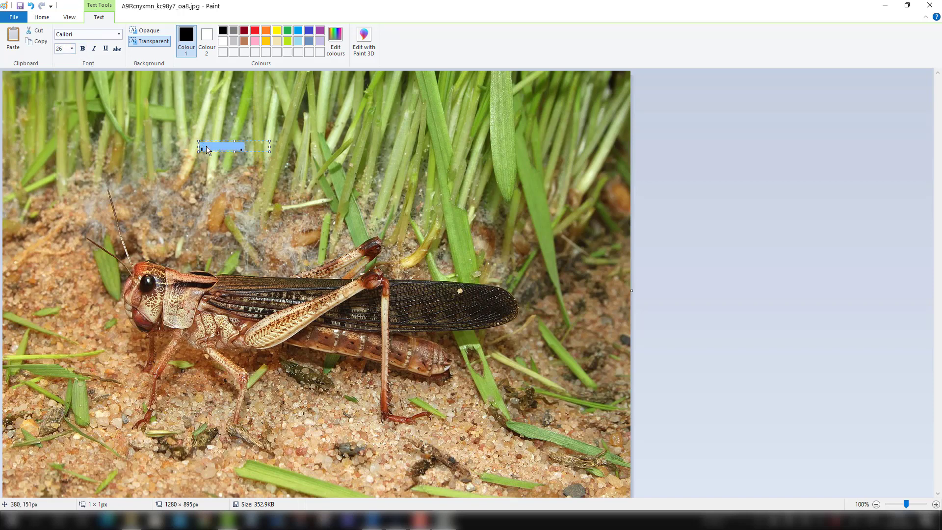
left_click_drag(271, 152, 308, 169)
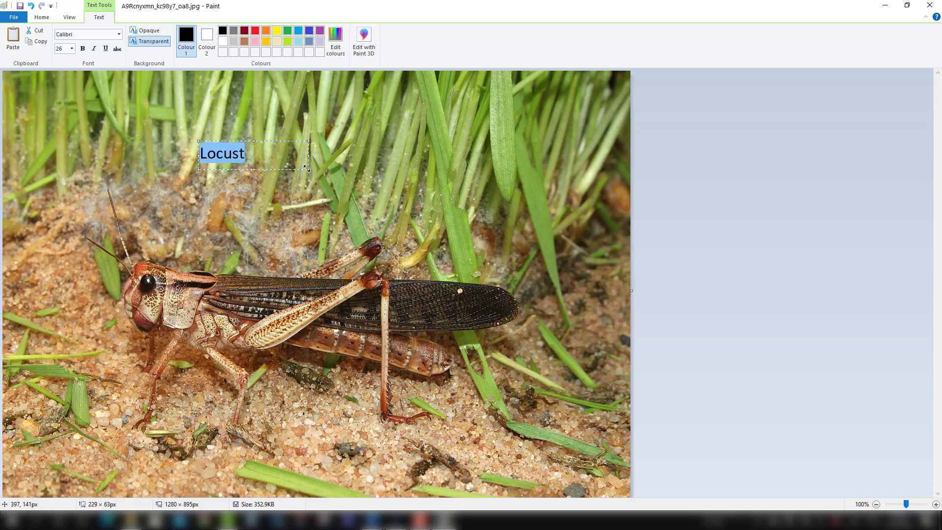
left_click(289, 215)
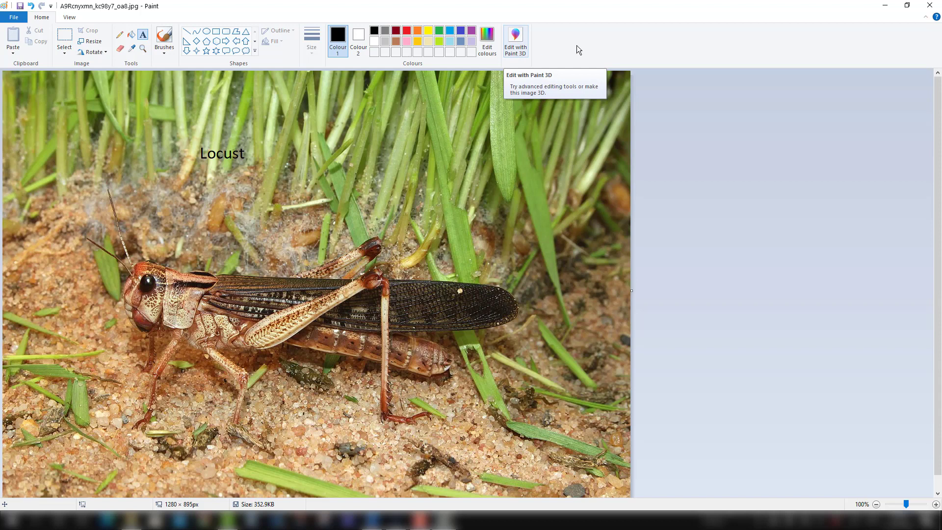
left_click(930, 5)
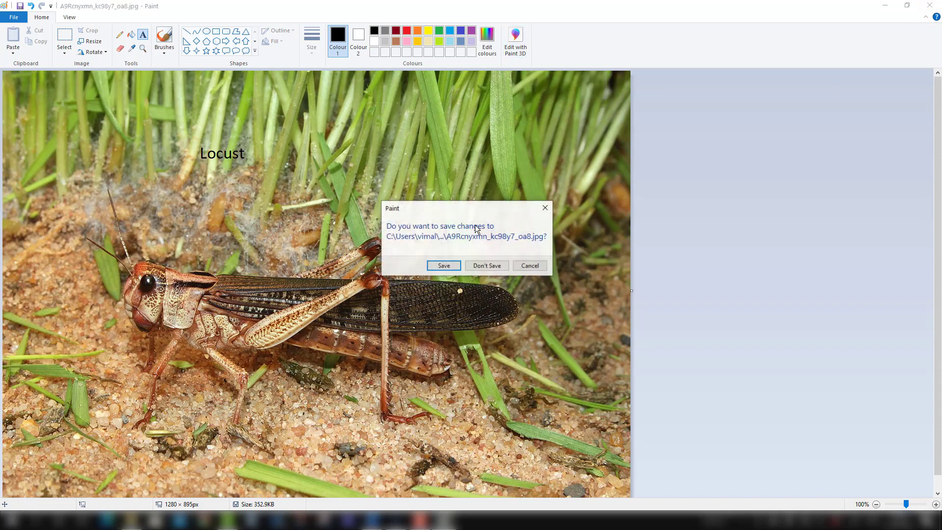
left_click(441, 266)
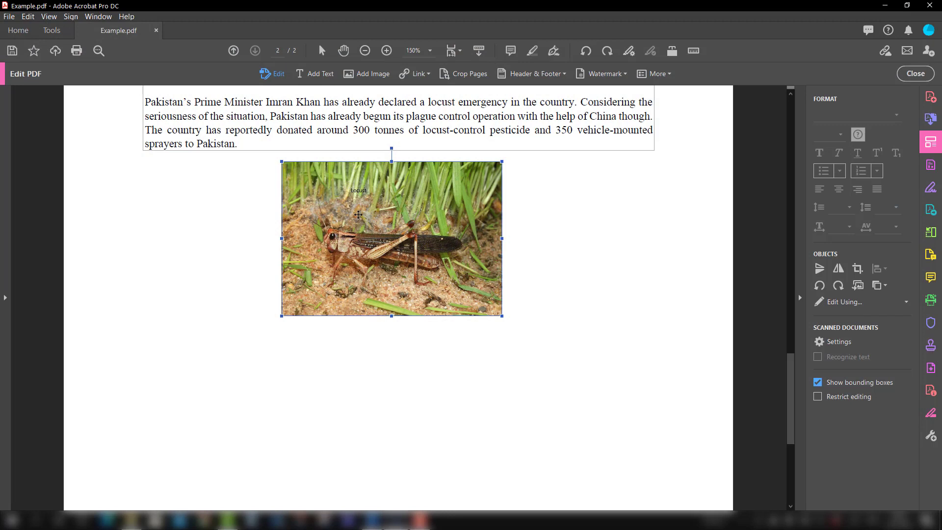
Show the Arrange Objects stacking-order options for the labelled locust photo
left_click(885, 286)
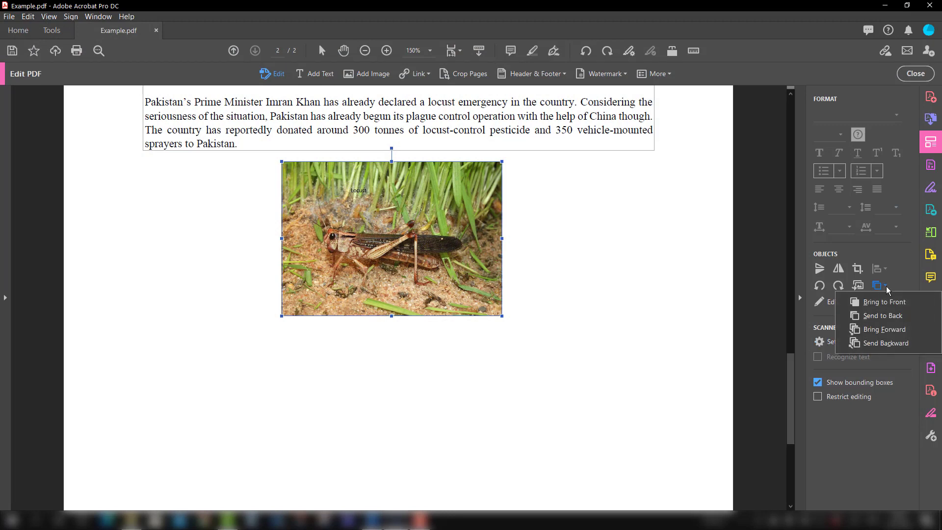